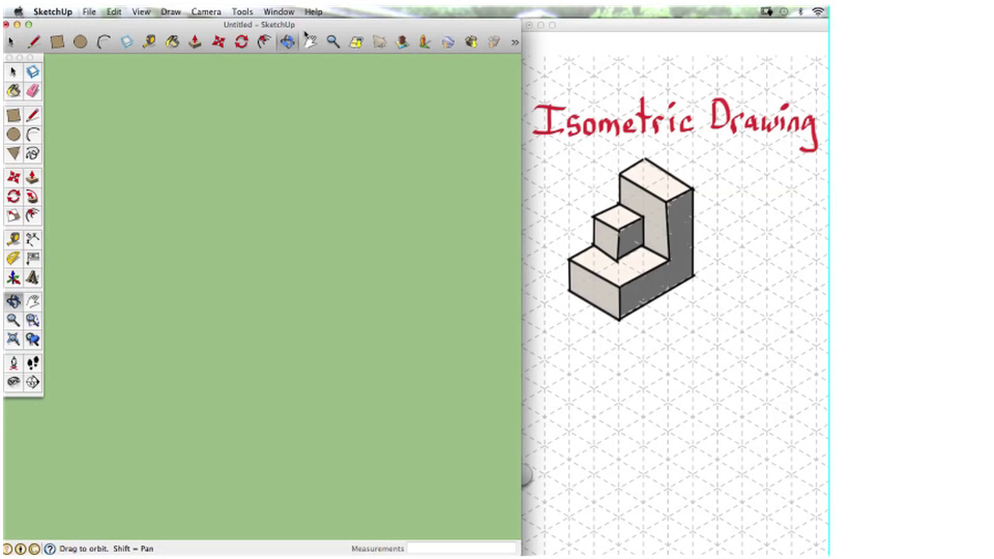
# - Set the camera to the standard Iso view and activate the Rectangle tool
pyautogui.click(137, 11)
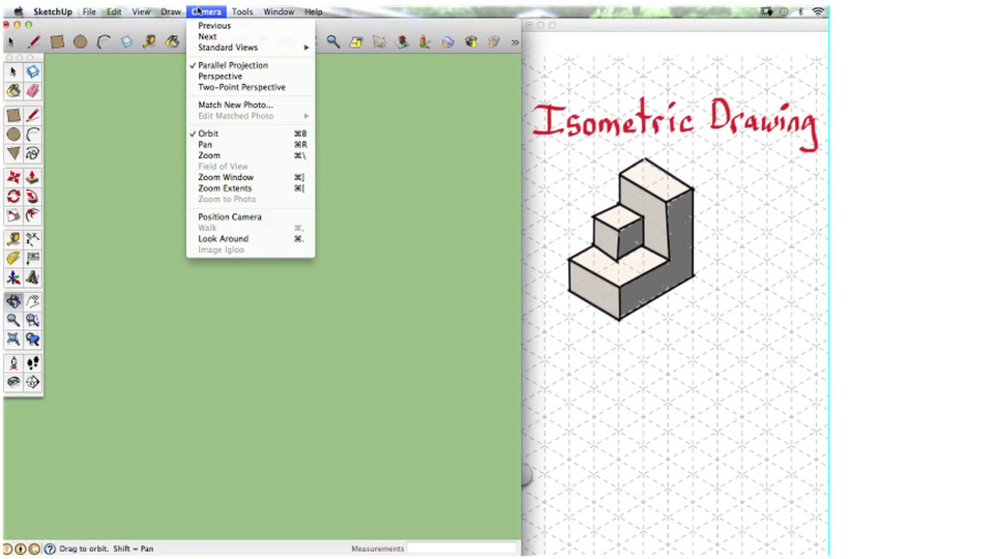
pyautogui.click(170, 121)
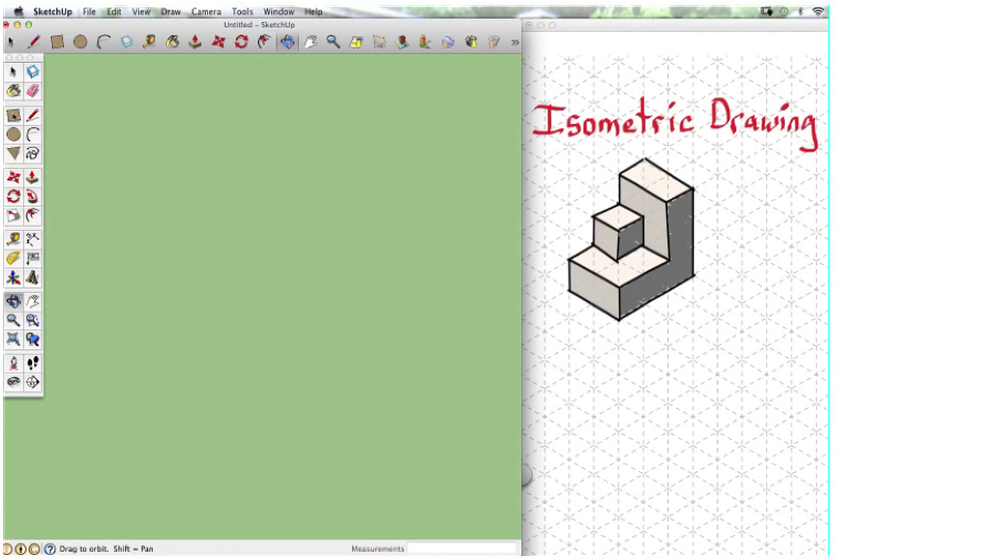
pyautogui.click(247, 11)
pyautogui.moveTo(233, 47)
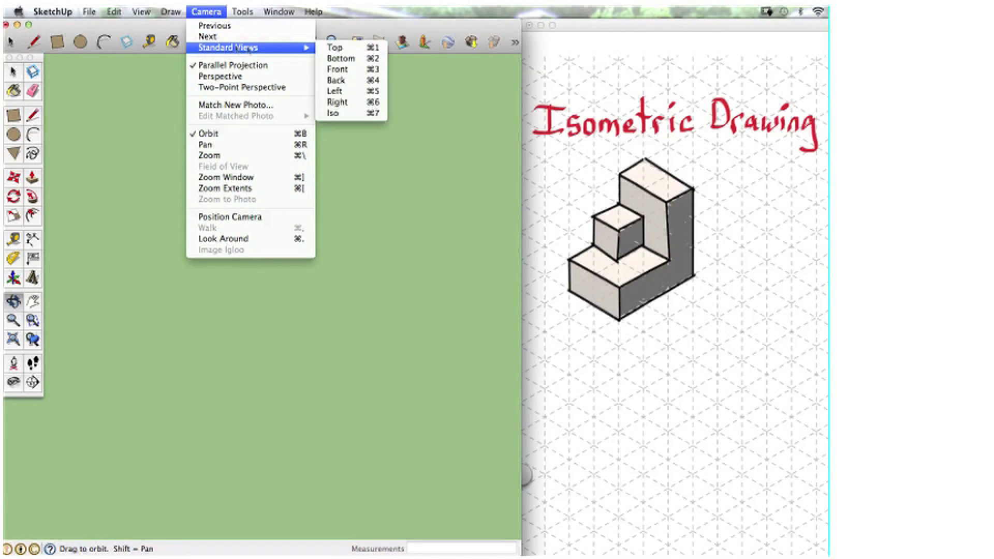
pyautogui.click(332, 114)
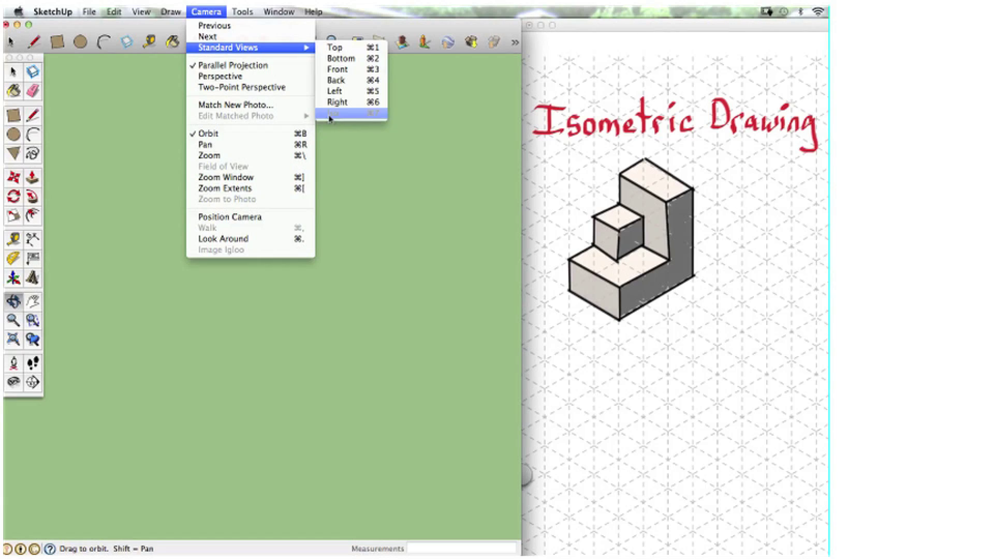
pyautogui.click(18, 118)
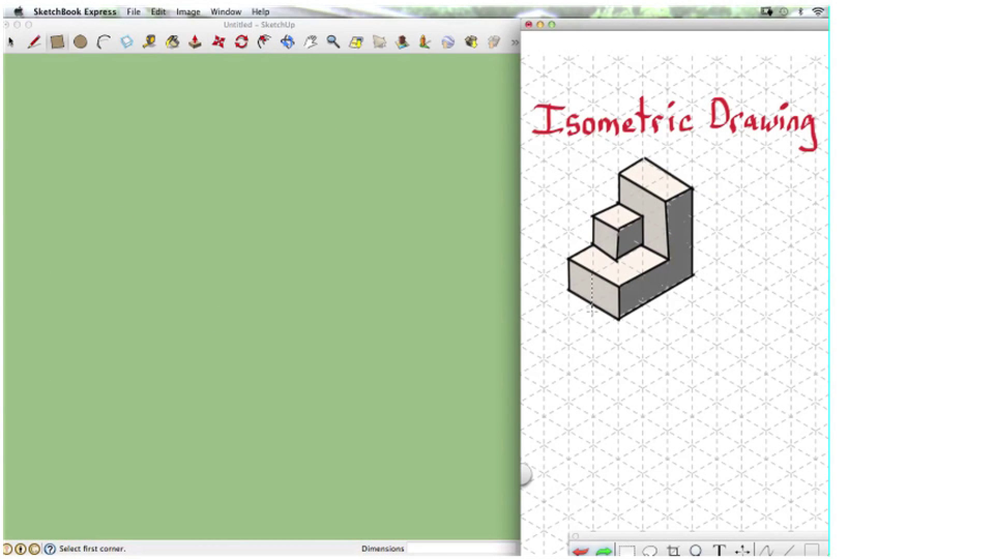
# - Switch to SketchBook Express and draw red division lines across the isometric drawing to split it into unit blocks
pyautogui.moveTo(592, 304); pyautogui.dragTo(593, 272)
pyautogui.moveTo(593, 272); pyautogui.dragTo(617, 261)
pyautogui.moveTo(618, 261)
pyautogui.mouseDown()
pyautogui.moveTo(642, 273)
pyautogui.moveTo(668, 259)
pyautogui.mouseUp()
pyautogui.moveTo(668, 258); pyautogui.dragTo(692, 249)
pyautogui.moveTo(668, 228); pyautogui.dragTo(692, 217)
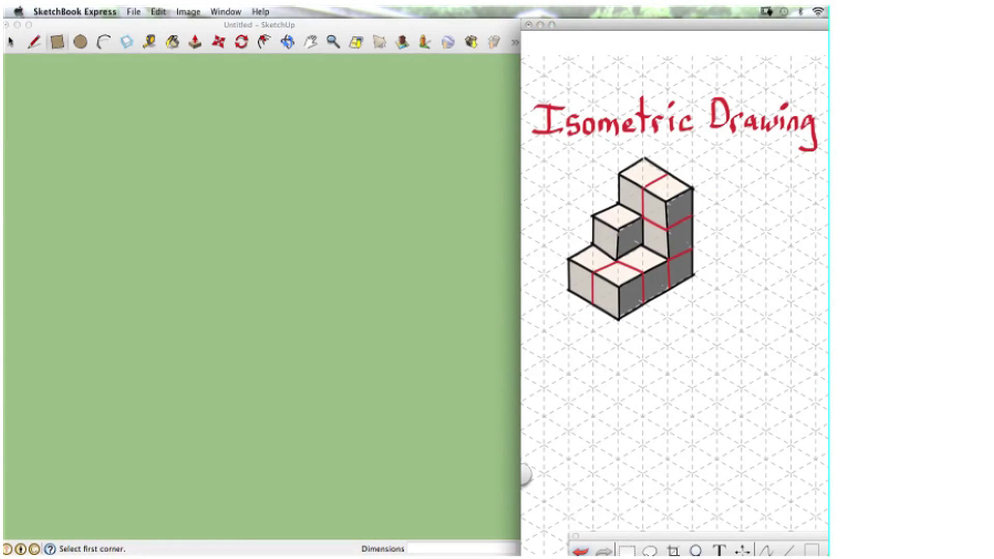
# - Number the unit blocks 1 to 11 in red on the drawing, adding arrows for the hidden blocks 4, 10 and 11
pyautogui.moveTo(641, 256); pyautogui.dragTo(650, 264)
pyautogui.moveTo(589, 256); pyautogui.dragTo(590, 263)
pyautogui.moveTo(566, 228); pyautogui.dragTo(583, 238)
pyautogui.moveTo(552, 213); pyautogui.dragTo(556, 227)
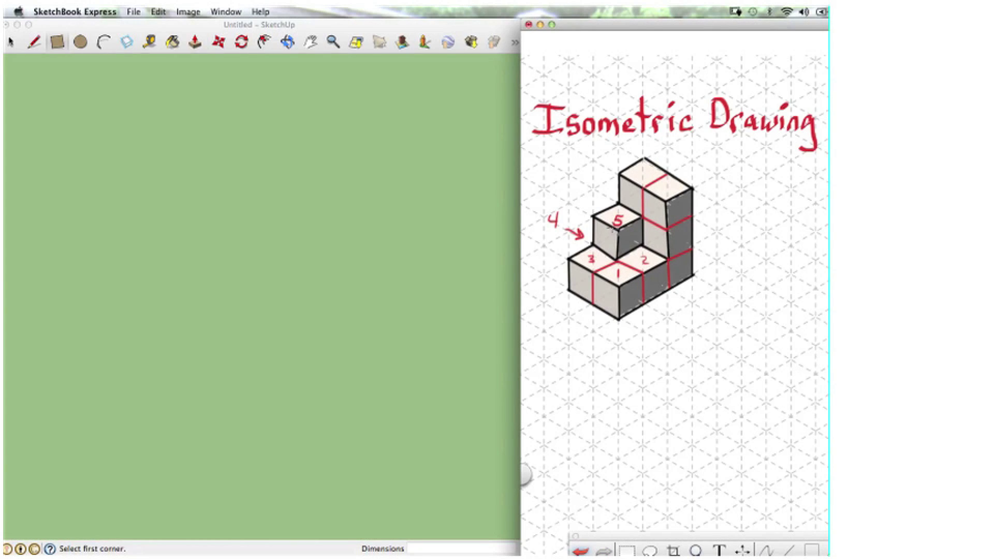
pyautogui.moveTo(638, 170); pyautogui.dragTo(643, 181)
pyautogui.moveTo(582, 176); pyautogui.dragTo(595, 182)
pyautogui.moveTo(597, 185)
pyautogui.mouseDown()
pyautogui.moveTo(606, 198)
pyautogui.moveTo(587, 212)
pyautogui.mouseUp()
pyautogui.moveTo(558, 167); pyautogui.dragTo(567, 170)
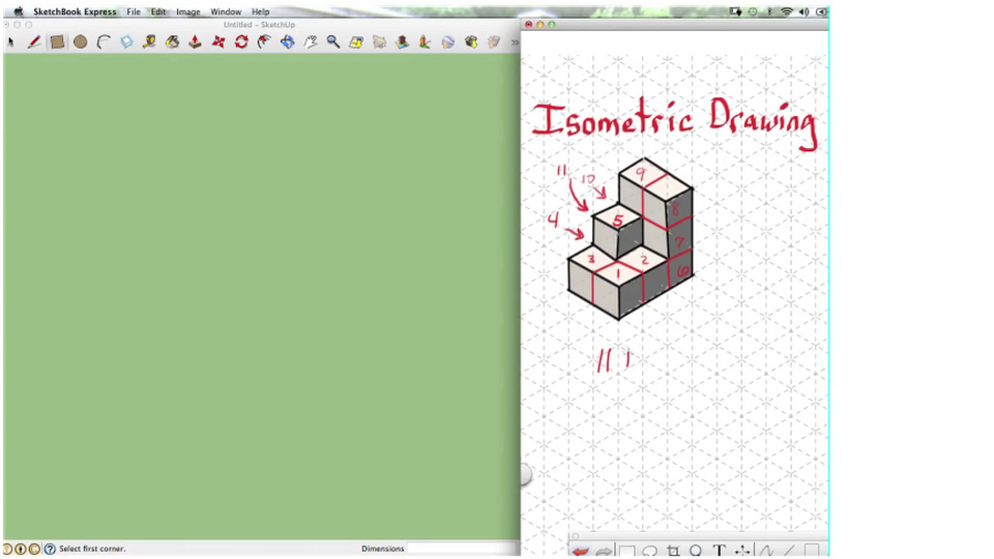
# - Write the note "11 Blocks" in red below the isometric drawing
pyautogui.moveTo(629, 348); pyautogui.dragTo(629, 369)
pyautogui.moveTo(649, 343); pyautogui.dragTo(649, 369)
pyautogui.moveTo(658, 356); pyautogui.dragTo(656, 357)
pyautogui.moveTo(668, 358); pyautogui.dragTo(667, 369)
pyautogui.moveTo(671, 344); pyautogui.dragTo(679, 368)
# - Switch to SketchUp and draw a 1' by 1' square on the ground
pyautogui.click(435, 27)
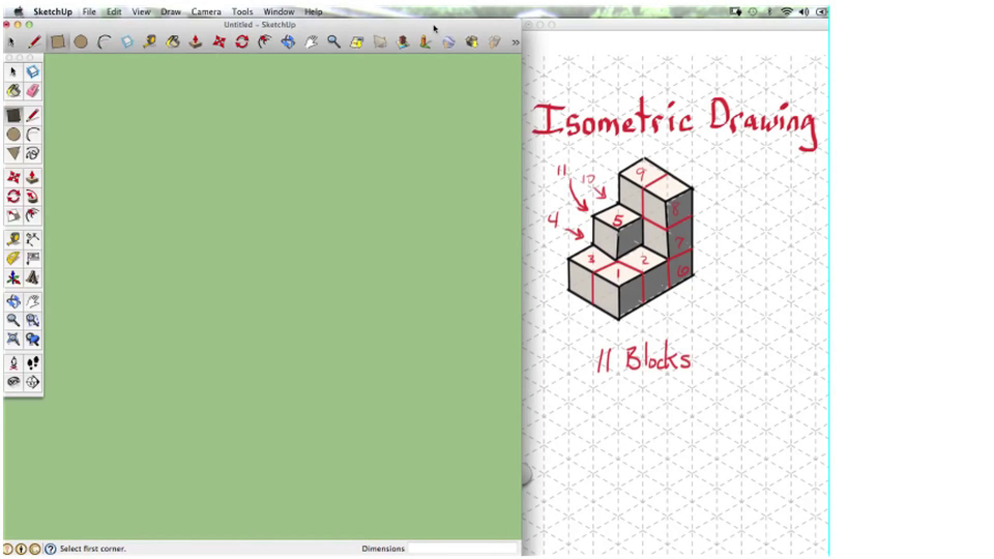
pyautogui.click(156, 322)
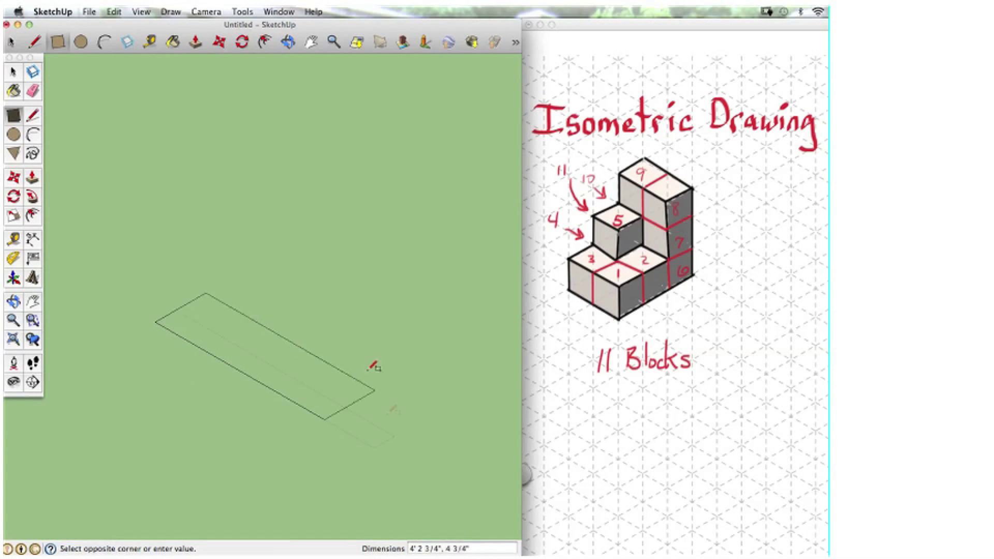
pyautogui.write('1')
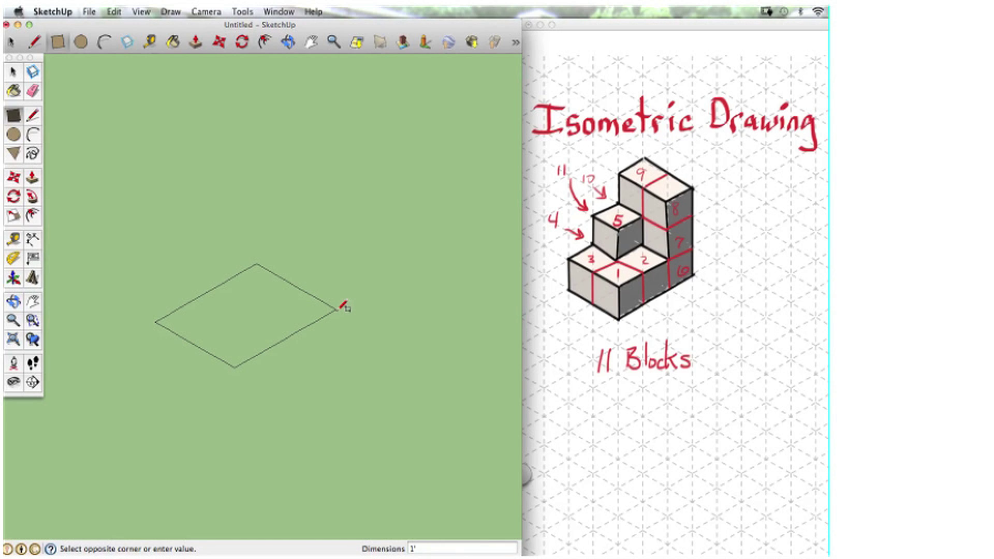
pyautogui.write("',1'")
pyautogui.press('Return')
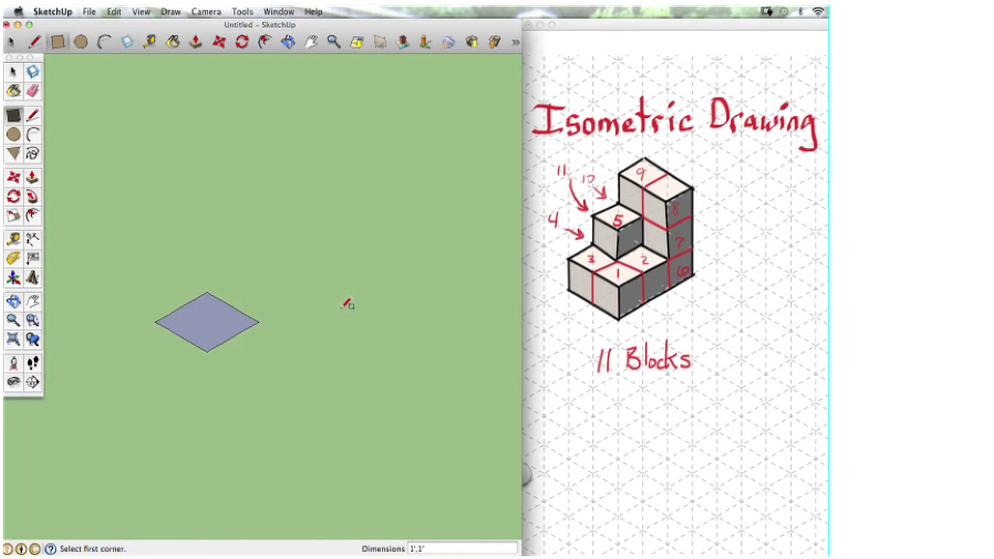
# - Push/pull the square up 1' to form a cube
pyautogui.click(34, 178)
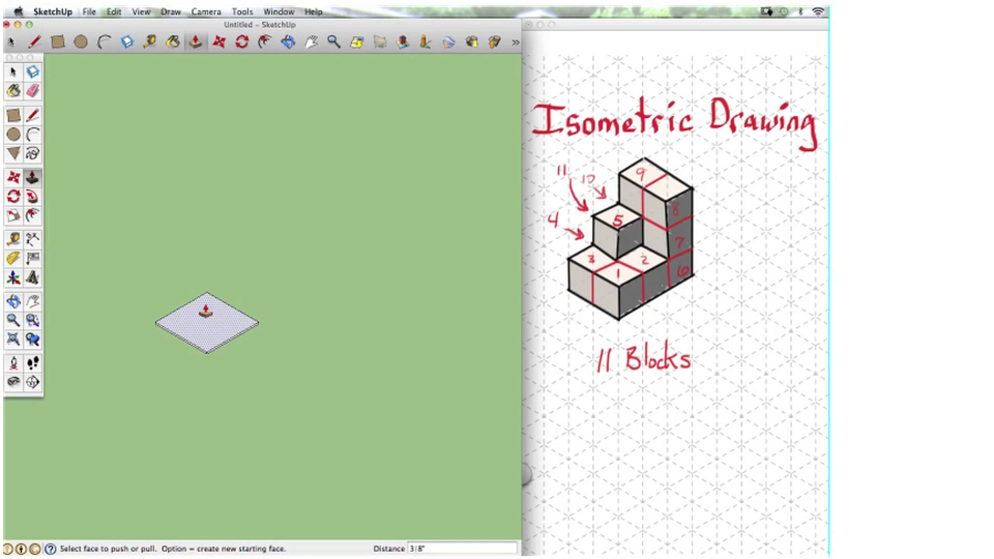
pyautogui.click(206, 310)
pyautogui.write('1')
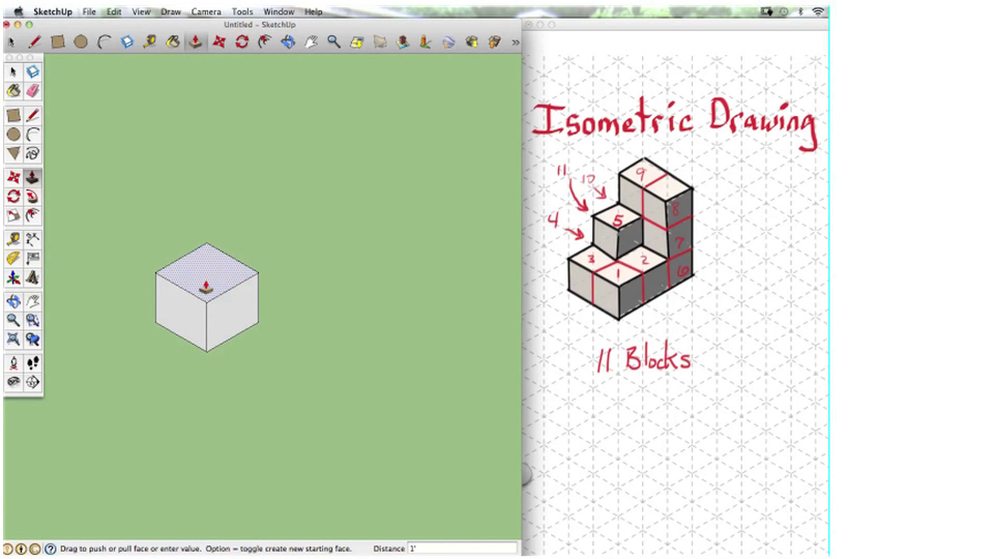
pyautogui.press('Return')
# - Select the whole cube and copy it 1' toward the lower right so the two cubes sit side by side
pyautogui.press('space')
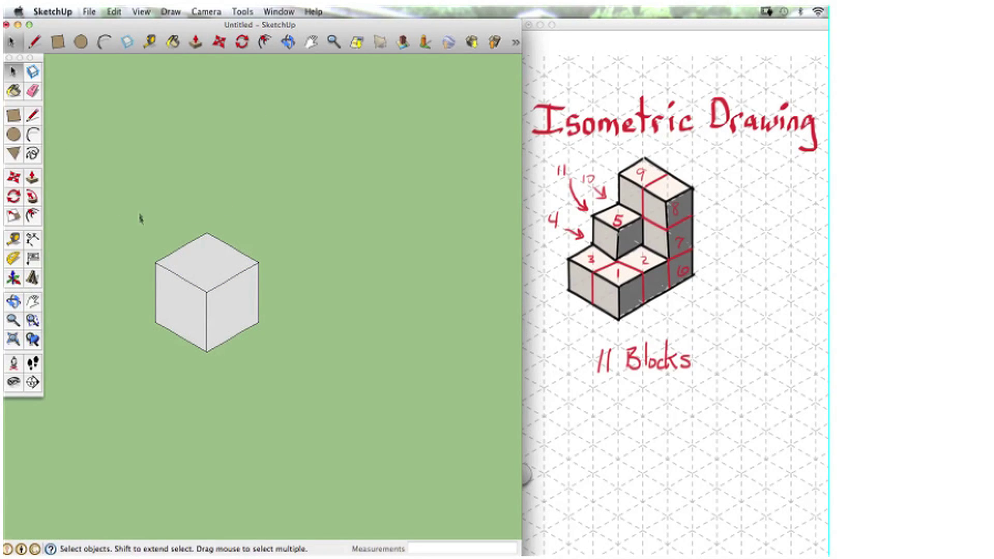
pyautogui.moveTo(138, 206); pyautogui.dragTo(306, 375)
pyautogui.click(15, 178)
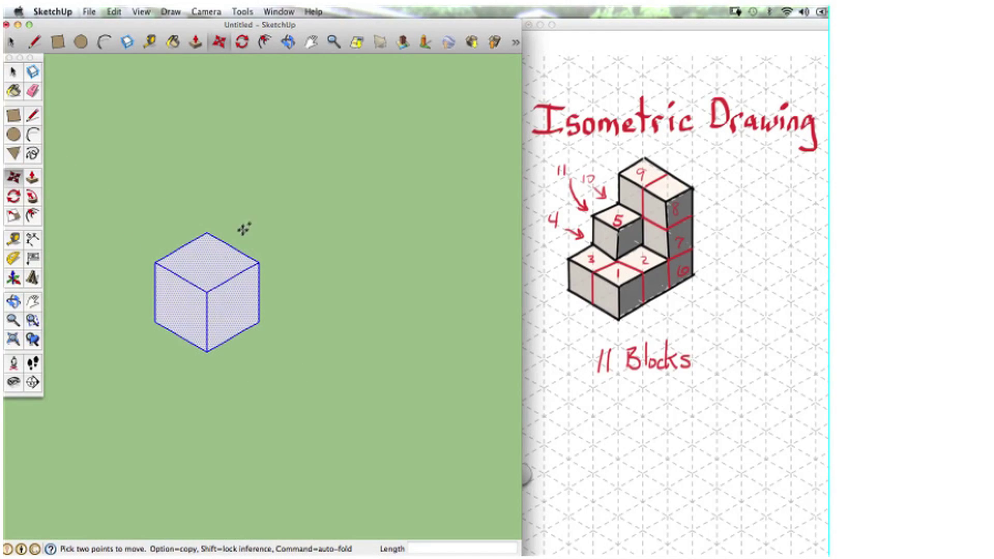
pyautogui.click(155, 264)
pyautogui.press('alt')
pyautogui.click(209, 294)
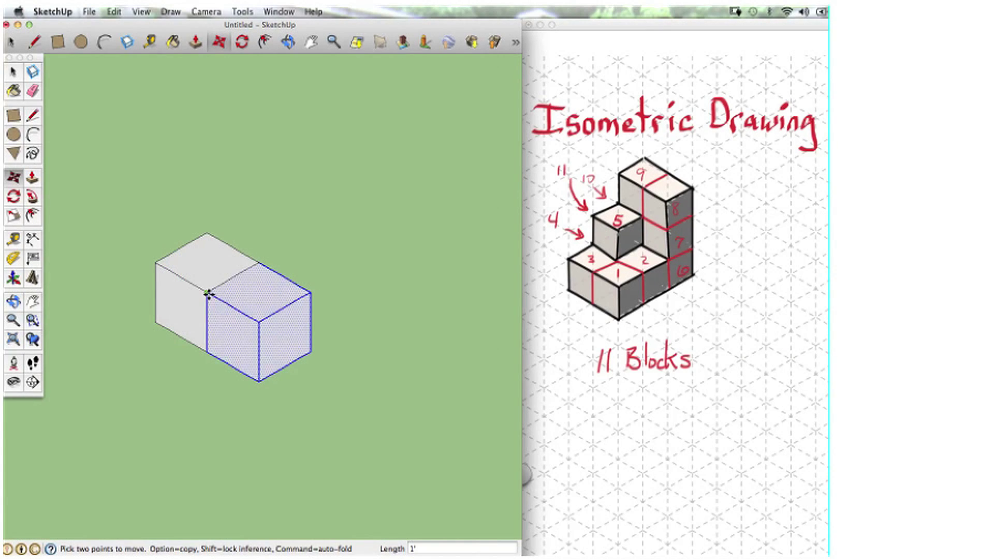
# - Copy the front cube twice toward the rear, 1' apart, to complete the right-hand row of three base blocks
pyautogui.click(209, 294)
pyautogui.press('alt')
pyautogui.click(259, 262)
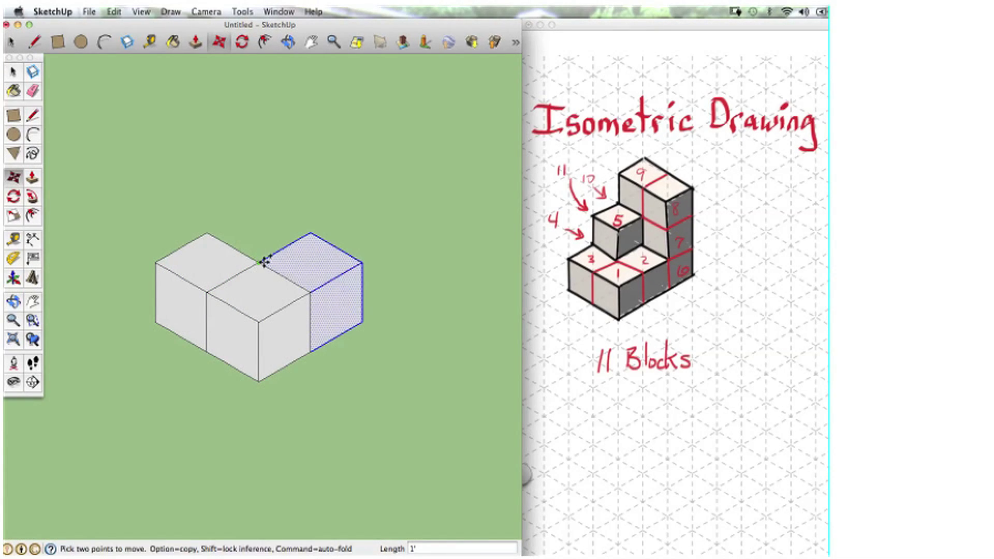
pyautogui.click(258, 263)
pyautogui.press('alt')
pyautogui.click(310, 233)
# - Copy a block into the middle and rear positions of the left-hand row to complete the two-by-three base
pyautogui.click(310, 233)
pyautogui.press('alt')
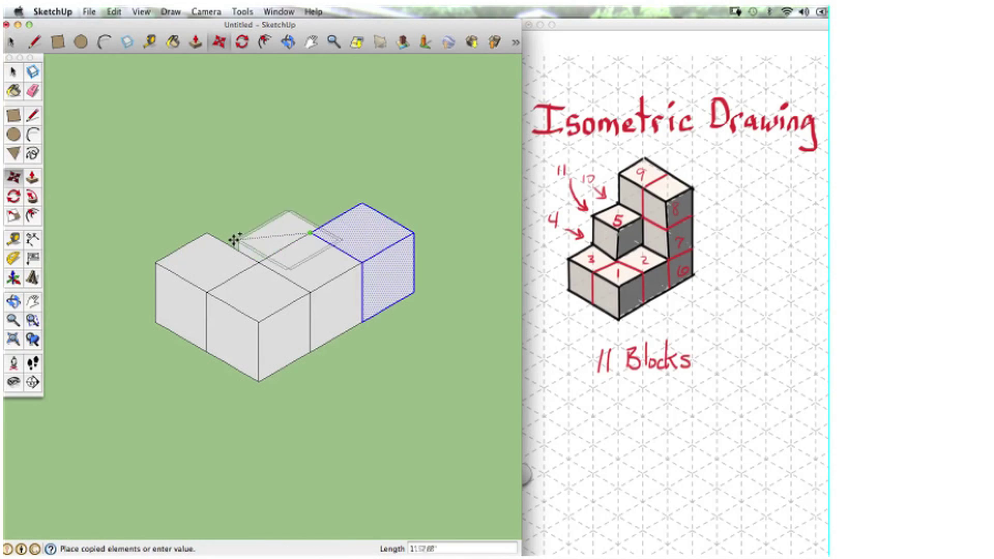
pyautogui.click(210, 232)
pyautogui.click(210, 232)
pyautogui.press('alt')
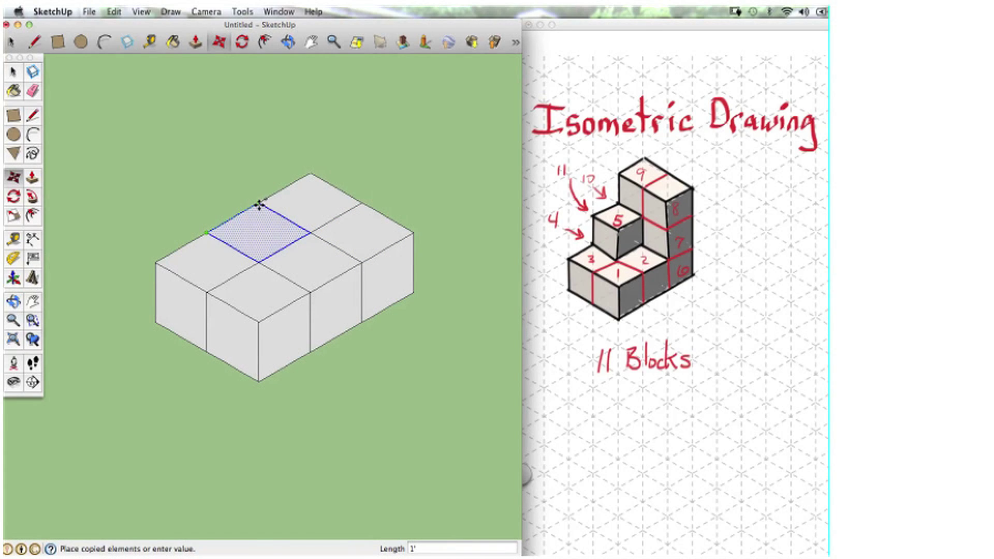
pyautogui.click(258, 203)
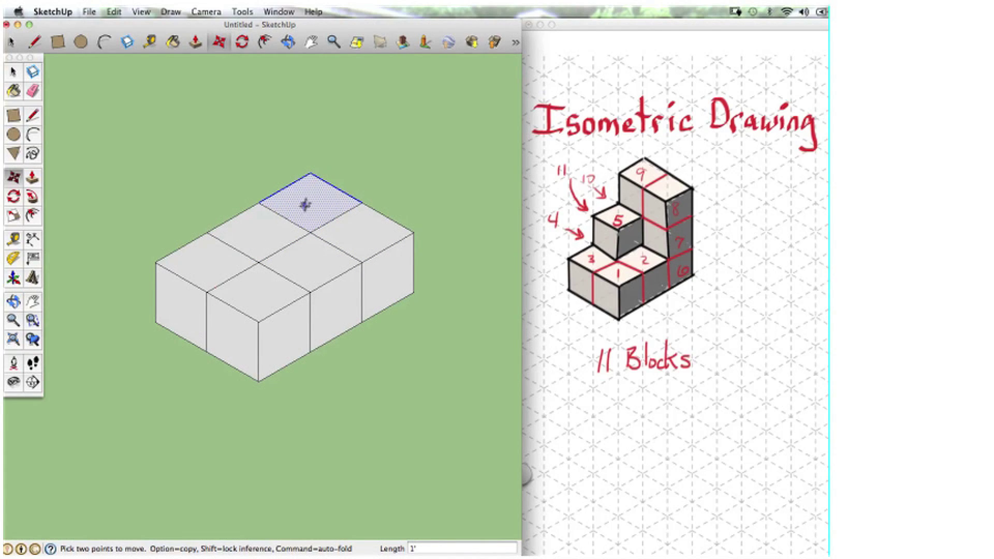
# - Copy a block aside, move it onto the rear-left base block and copy it 1' right to complete the second rear layer
pyautogui.click(261, 203)
pyautogui.press('alt')
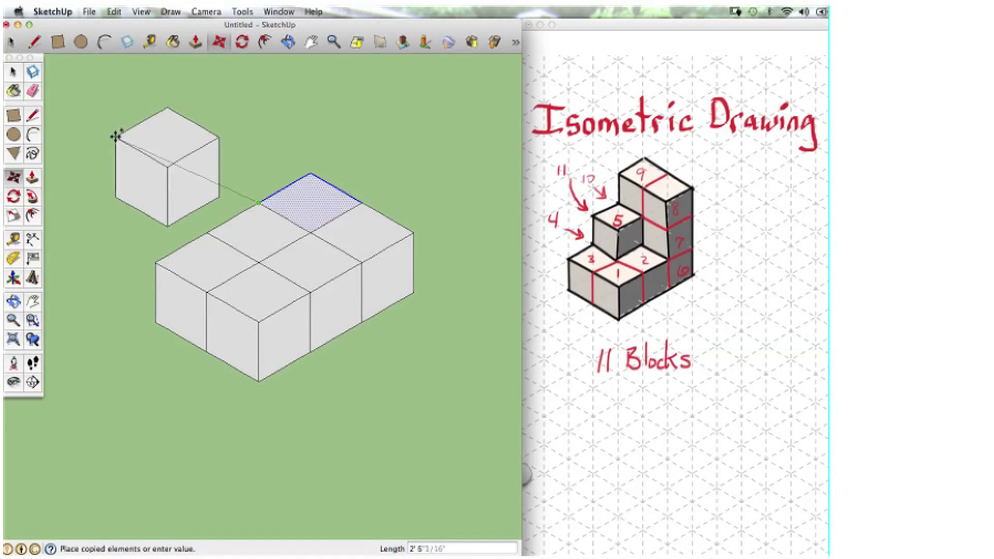
pyautogui.click(165, 223)
pyautogui.click(165, 223)
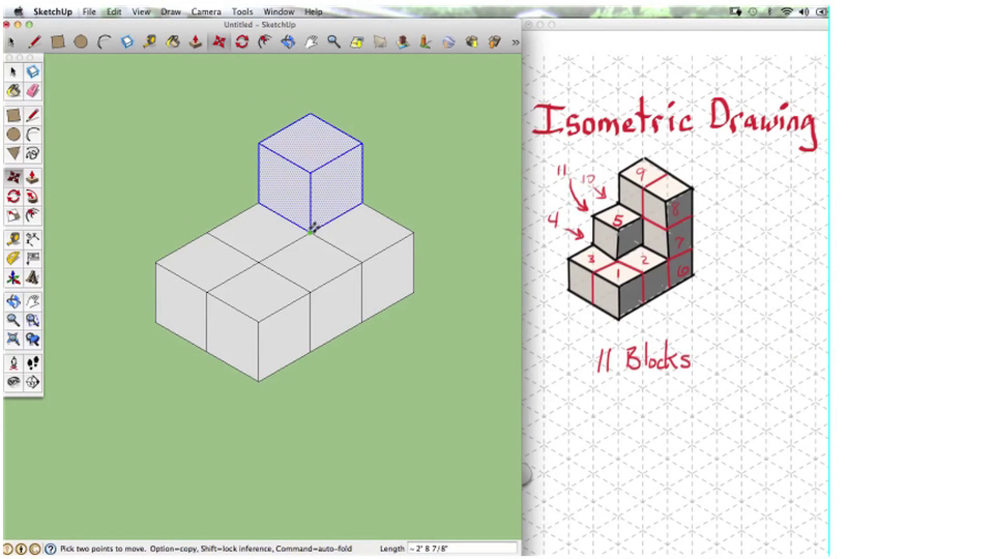
pyautogui.click(311, 230)
pyautogui.press('alt')
pyautogui.click(311, 230)
pyautogui.click(362, 262)
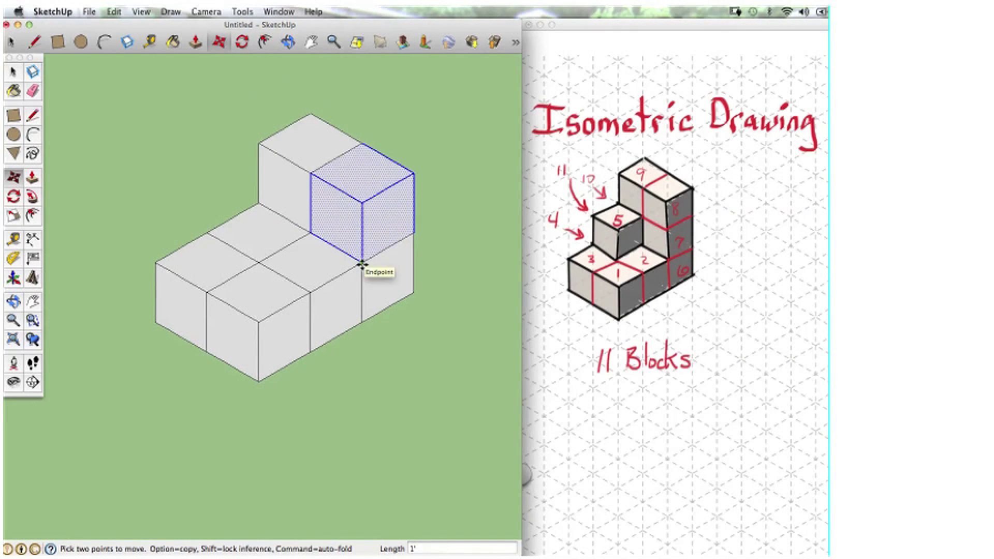
# - Copy the second-layer block onto the rear-left stack and onto the rear-right stack to form the third layer
pyautogui.click(362, 262)
pyautogui.press('alt')
pyautogui.click(313, 172)
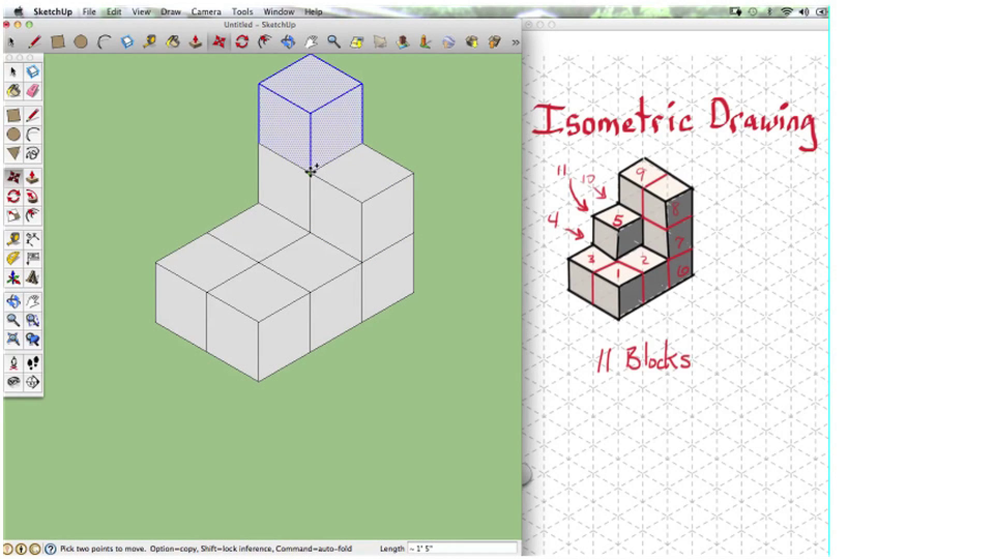
pyautogui.click(311, 171)
pyautogui.press('alt')
pyautogui.click(361, 203)
# - Copy the top right block down onto the middle-left base block, in front of the rear stack
pyautogui.click(362, 202)
pyautogui.press('alt')
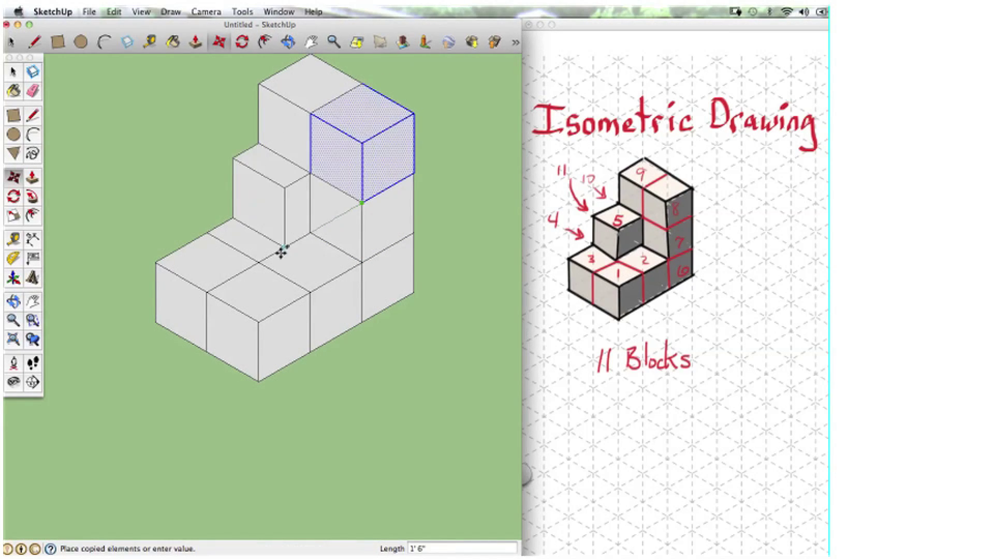
pyautogui.click(259, 262)
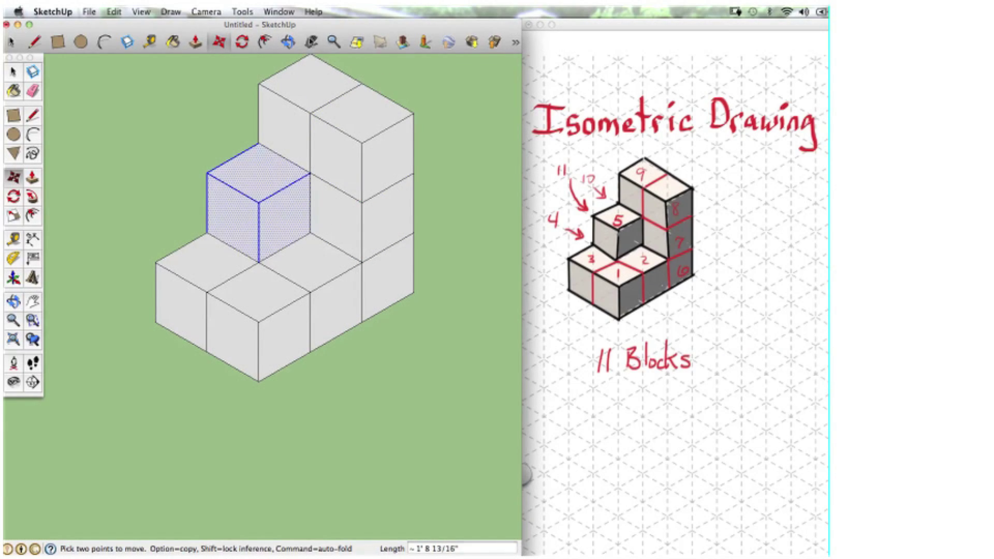
# - Erase the dividing edges between blocks on the top, front and right faces of the tall rear section
pyautogui.press('h')
pyautogui.moveTo(162, 169); pyautogui.dragTo(188, 202)
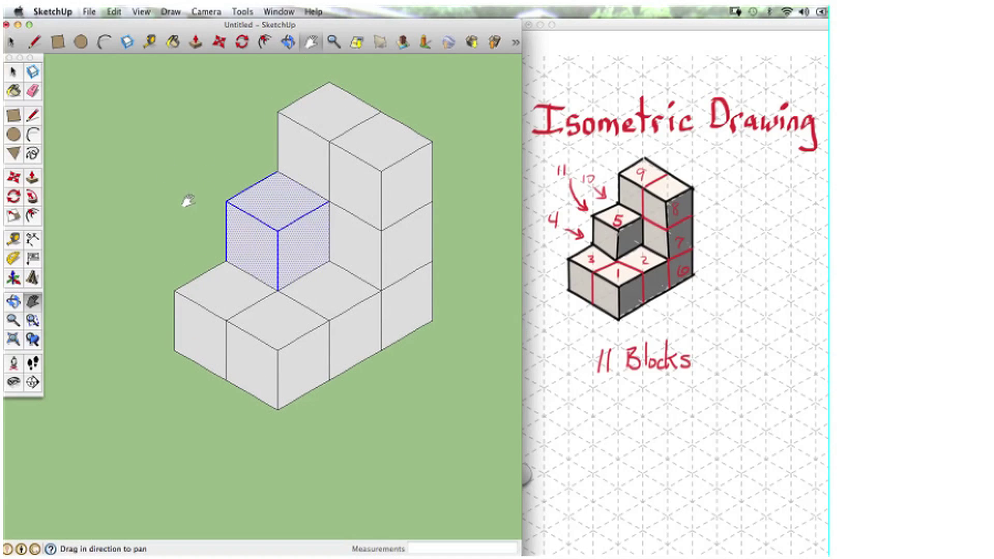
pyautogui.click(32, 92)
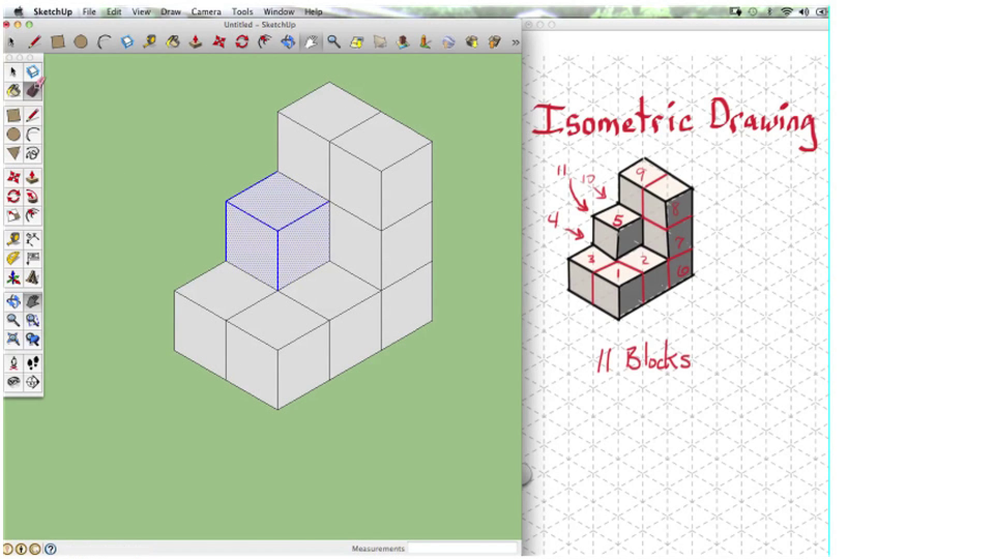
pyautogui.click(330, 174)
pyautogui.click(347, 131)
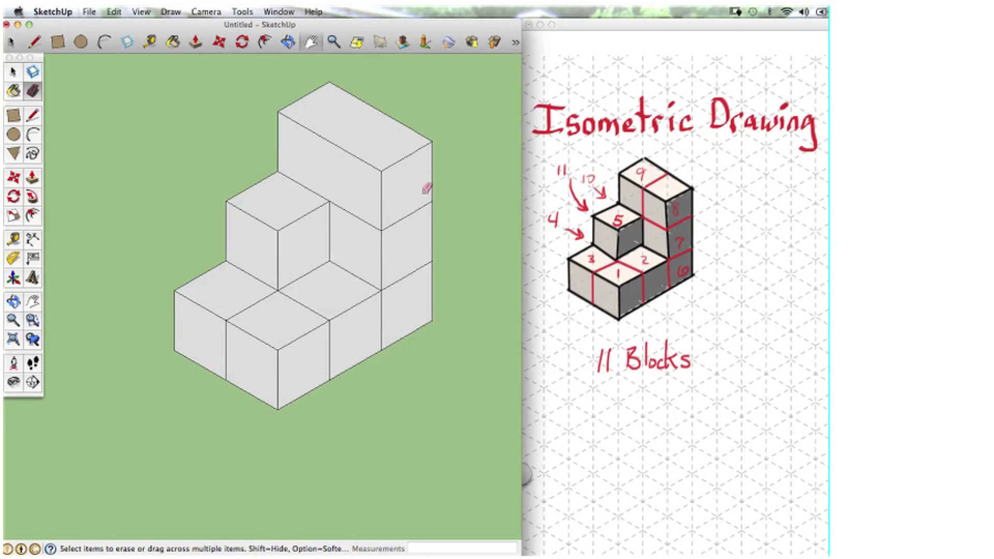
# - Erase the remaining dividing edges on the right side, top and front of the base layer
pyautogui.click(408, 273)
pyautogui.click(382, 312)
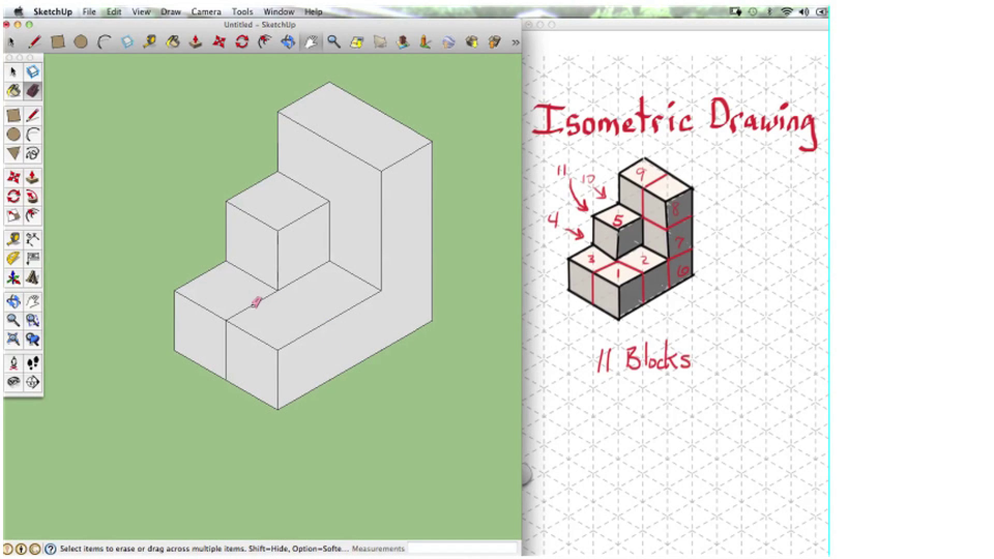
pyautogui.click(254, 304)
pyautogui.click(227, 352)
# - Open the paint colors beside the model and paint the uppermost top face with the Snow crayon
pyautogui.click(13, 91)
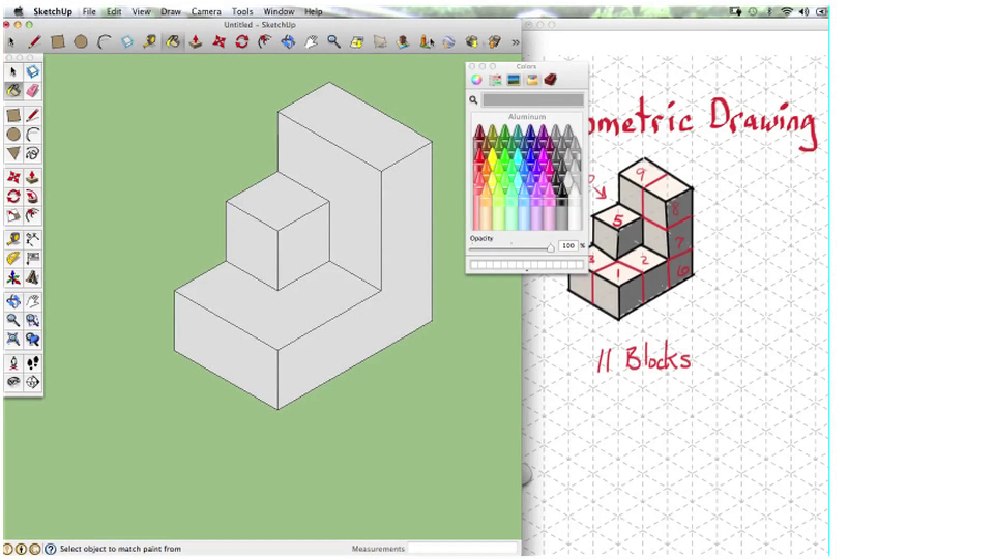
pyautogui.moveTo(569, 73)
pyautogui.mouseDown()
pyautogui.moveTo(270, 101)
pyautogui.moveTo(173, 81)
pyautogui.moveTo(176, 274)
pyautogui.moveTo(166, 270)
pyautogui.moveTo(545, 314)
pyautogui.mouseUp()
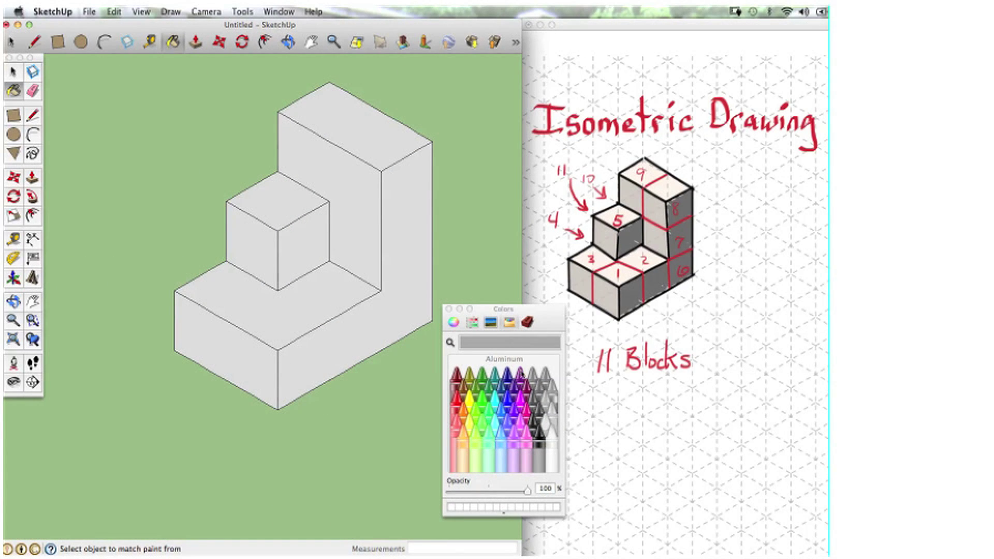
pyautogui.click(546, 429)
pyautogui.click(367, 133)
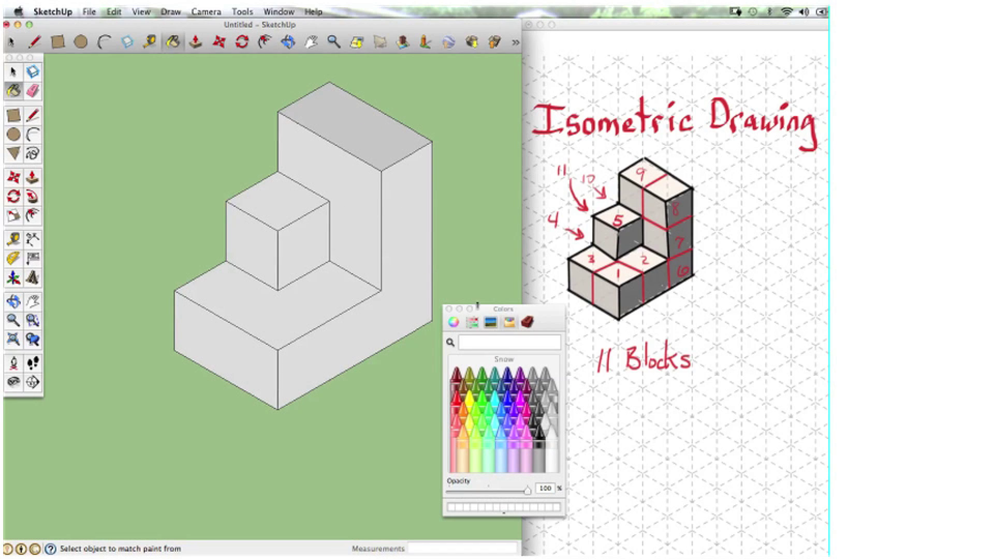
# - Try a color picked from the color wheel on the uppermost top face
pyautogui.click(454, 322)
pyautogui.click(501, 401)
pyautogui.click(509, 322)
pyautogui.click(354, 145)
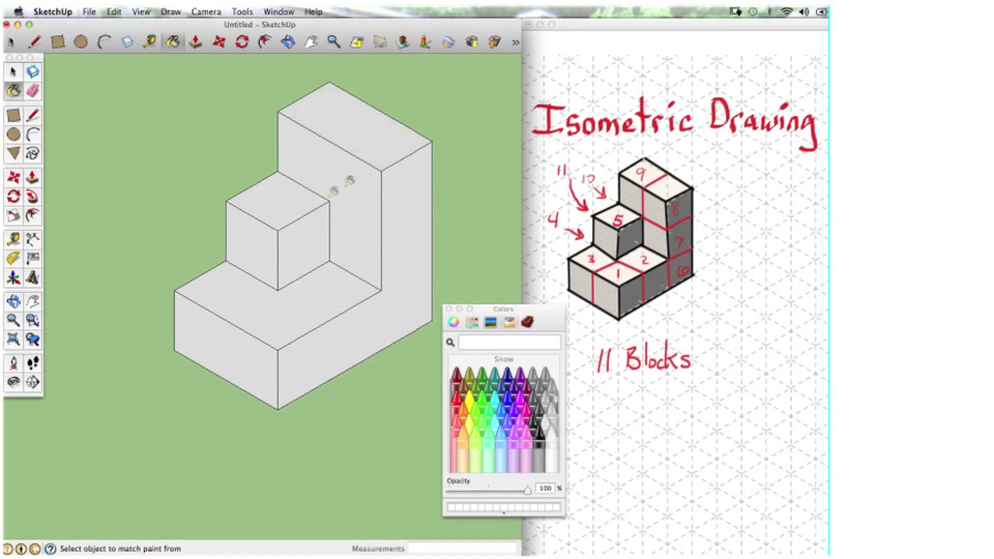
# - Paint the top faces light grey, the left-facing faces medium grey and the right-facing faces dark grey
pyautogui.click(546, 426)
pyautogui.click(357, 137)
pyautogui.click(279, 211)
pyautogui.click(279, 313)
pyautogui.click(552, 388)
pyautogui.click(233, 347)
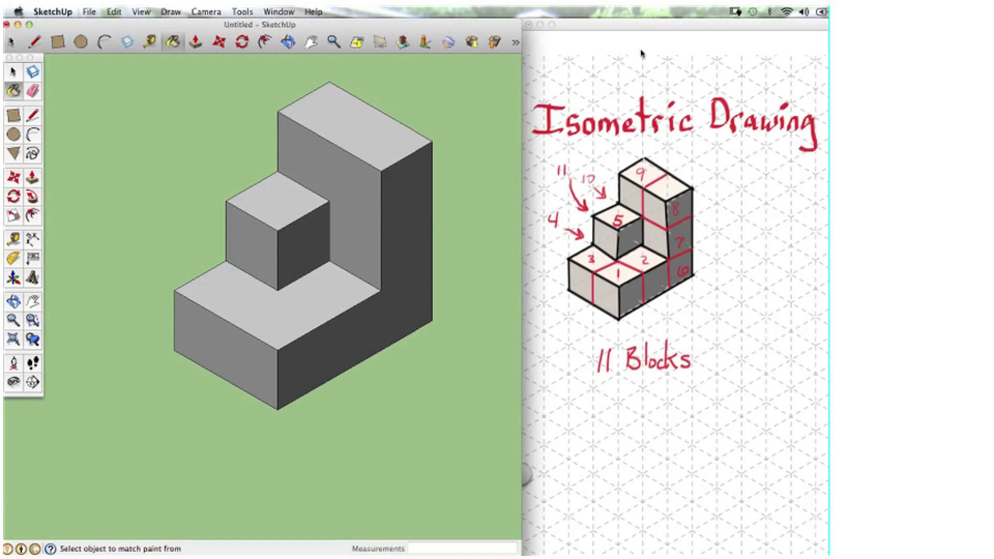
# - Bring the top, front and right side views into view in SketchBook Express and arrange both windows side by side
pyautogui.click(646, 60)
pyautogui.moveTo(678, 207); pyautogui.dragTo(822, 177)
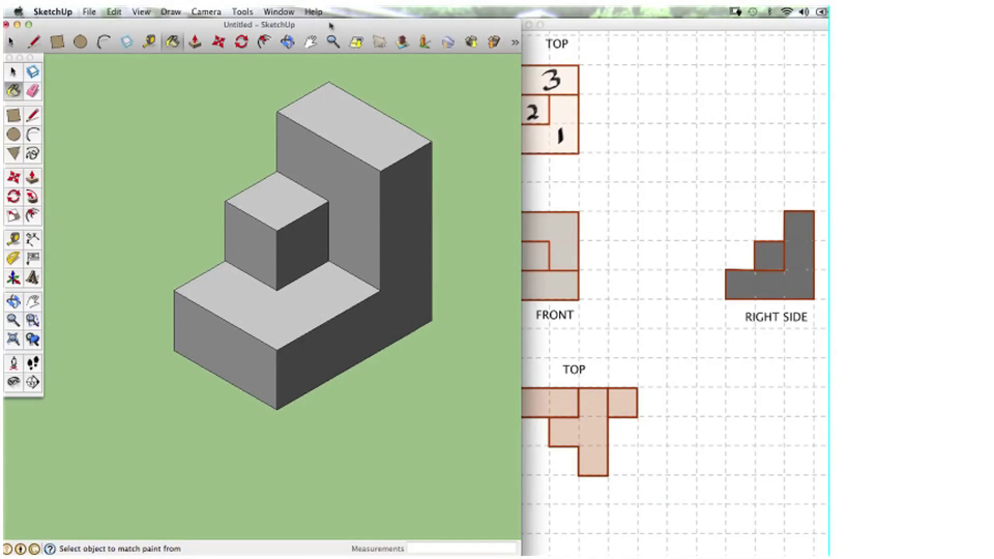
pyautogui.moveTo(331, 26); pyautogui.dragTo(258, 26)
pyautogui.moveTo(509, 44); pyautogui.dragTo(447, 44)
pyautogui.moveTo(625, 128); pyautogui.dragTo(591, 126)
# - Orbit the finished SketchUp model to compare it with the top, front and right side views
pyautogui.click(214, 42)
pyautogui.moveTo(171, 151); pyautogui.dragTo(222, 209)
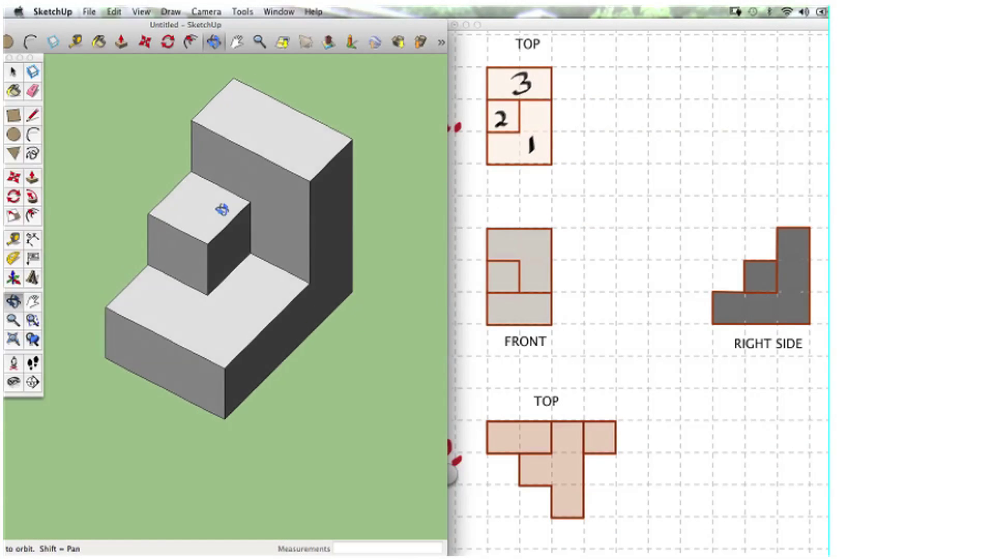
pyautogui.moveTo(221, 210)
pyautogui.mouseDown(button='middle')
pyautogui.moveTo(399, 317)
pyautogui.moveTo(402, 371)
pyautogui.moveTo(268, 308)
pyautogui.moveTo(262, 371)
pyautogui.moveTo(257, 151)
pyautogui.moveTo(222, 235)
pyautogui.moveTo(231, 206)
pyautogui.moveTo(232, 260)
pyautogui.moveTo(229, 180)
pyautogui.moveTo(217, 177)
pyautogui.moveTo(377, 213)
pyautogui.moveTo(388, 224)
pyautogui.moveTo(303, 223)
pyautogui.moveTo(341, 318)
pyautogui.moveTo(409, 320)
pyautogui.moveTo(258, 307)
pyautogui.moveTo(310, 324)
pyautogui.moveTo(365, 363)
pyautogui.mouseUp(button='middle')
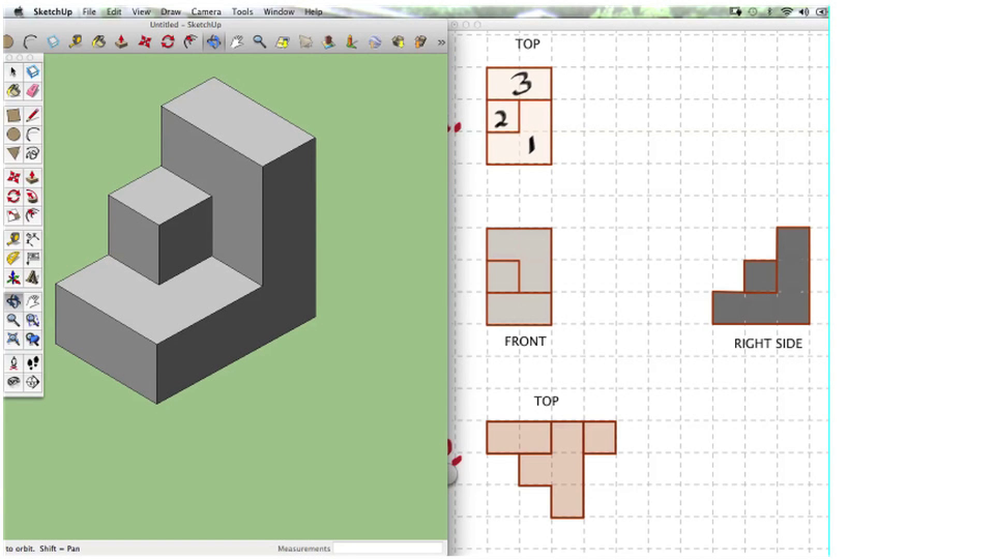